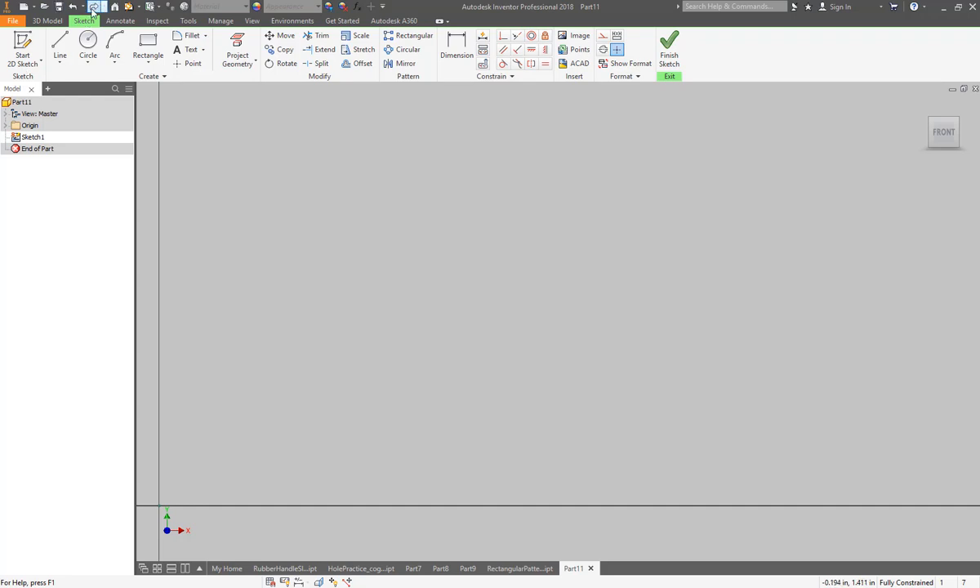
# Redo the undone sketch operations to restore the paper clip's four vertical lines and three connecting arcs
pyautogui.click(93, 7)
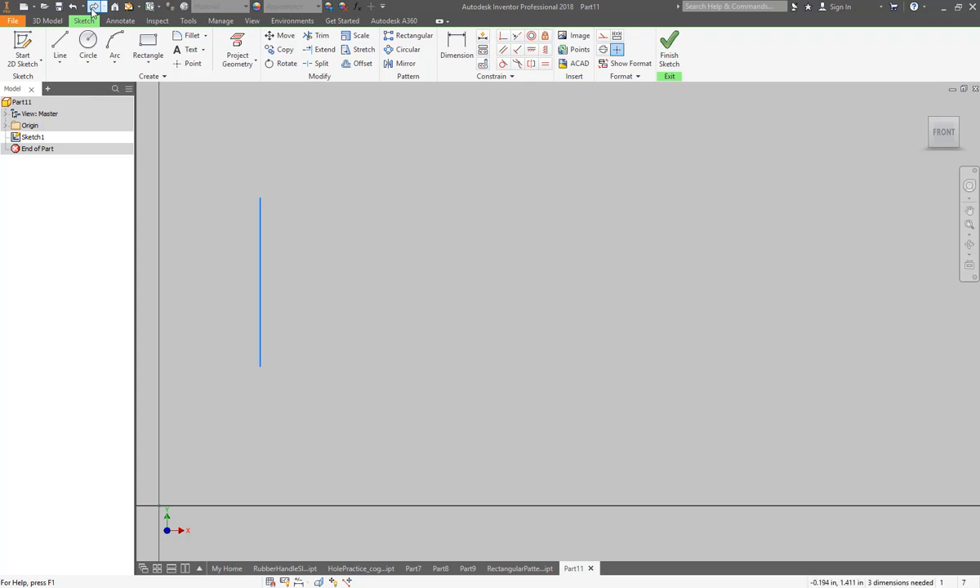
pyautogui.click(94, 8)
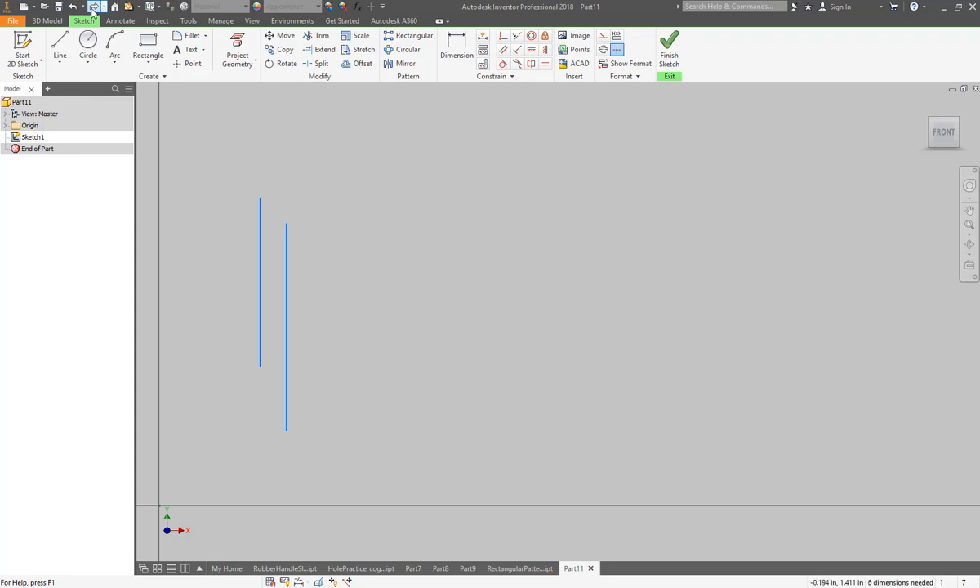
pyautogui.click(94, 7)
pyautogui.click(94, 7)
pyautogui.click(94, 7)
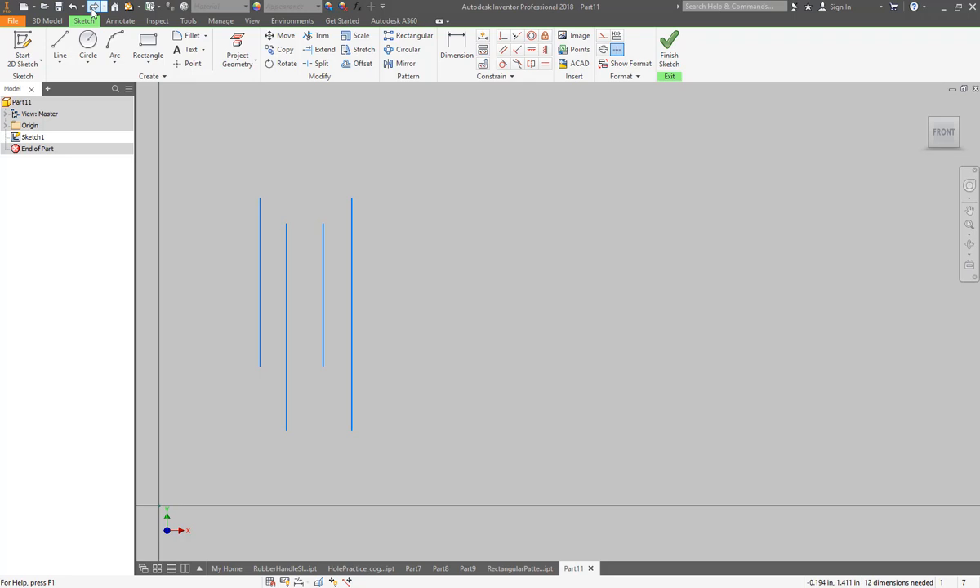
pyautogui.click(97, 10)
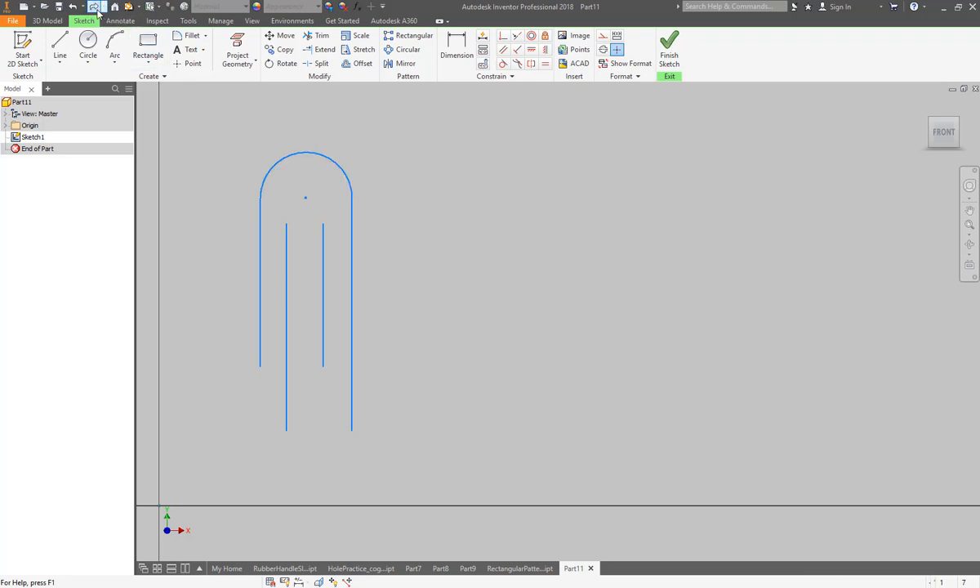
pyautogui.click(96, 8)
pyautogui.click(96, 8)
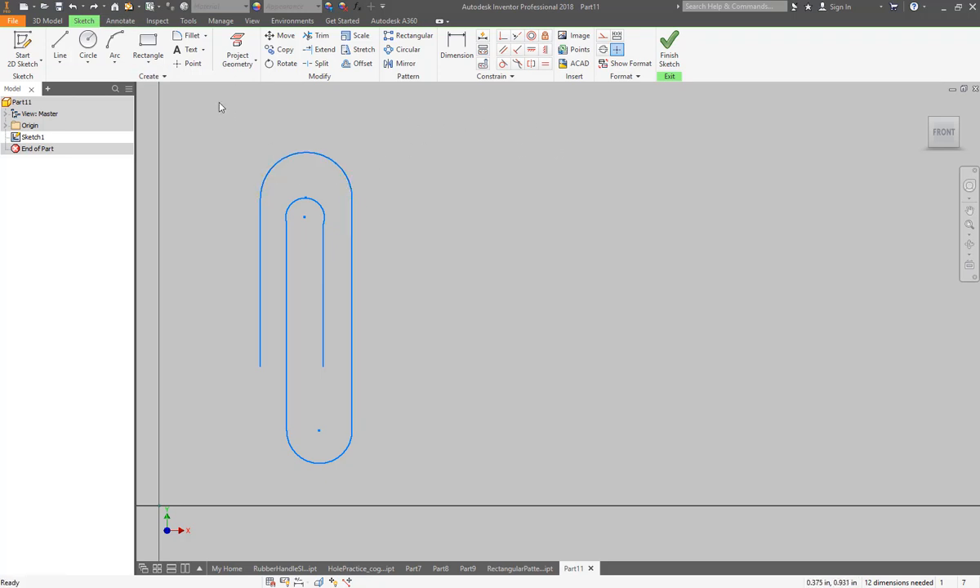
# Redo the tangent constraints between the paper clip's lines and arcs, and finish the sketch
pyautogui.click(94, 8)
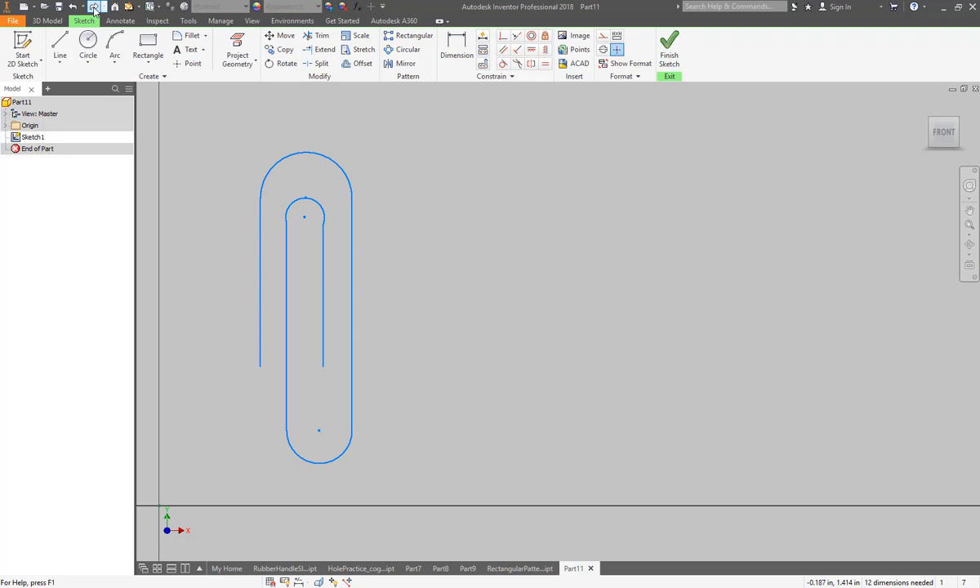
pyautogui.click(94, 8)
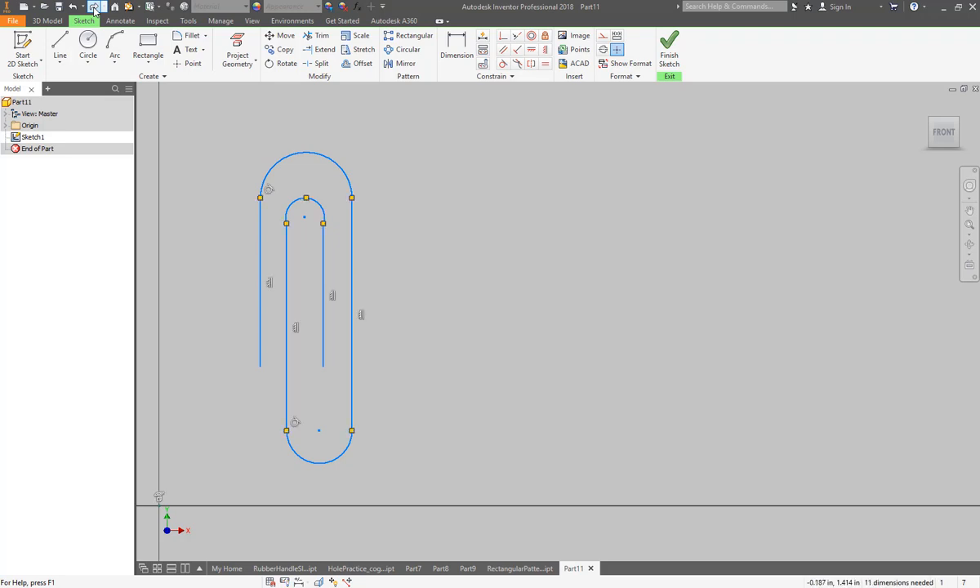
pyautogui.click(94, 7)
pyautogui.click(94, 8)
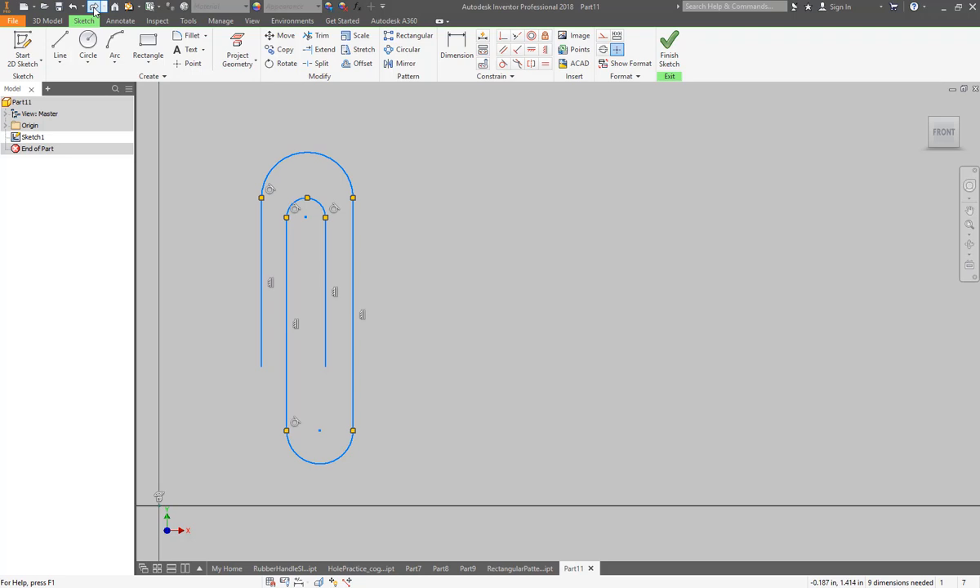
pyautogui.click(94, 8)
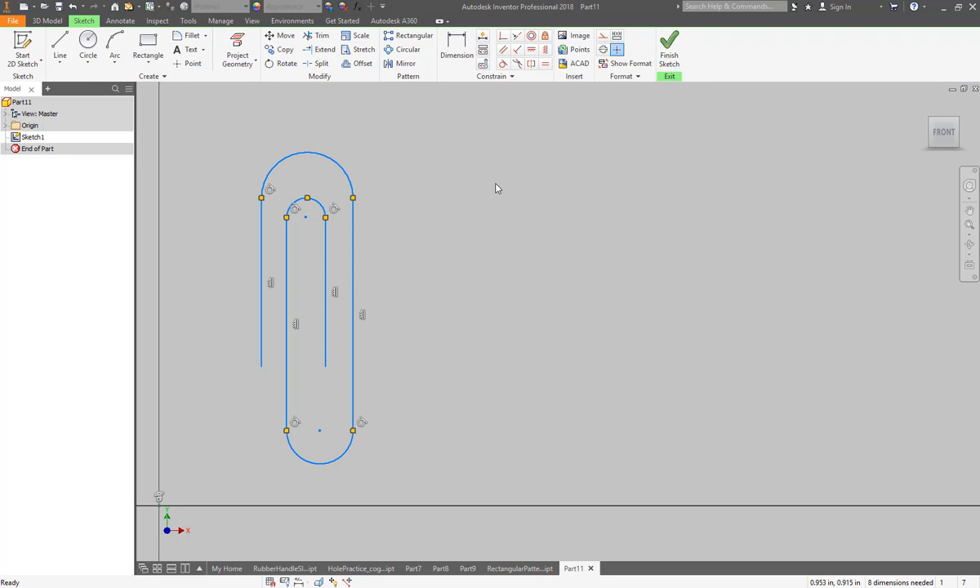
pyautogui.click(668, 49)
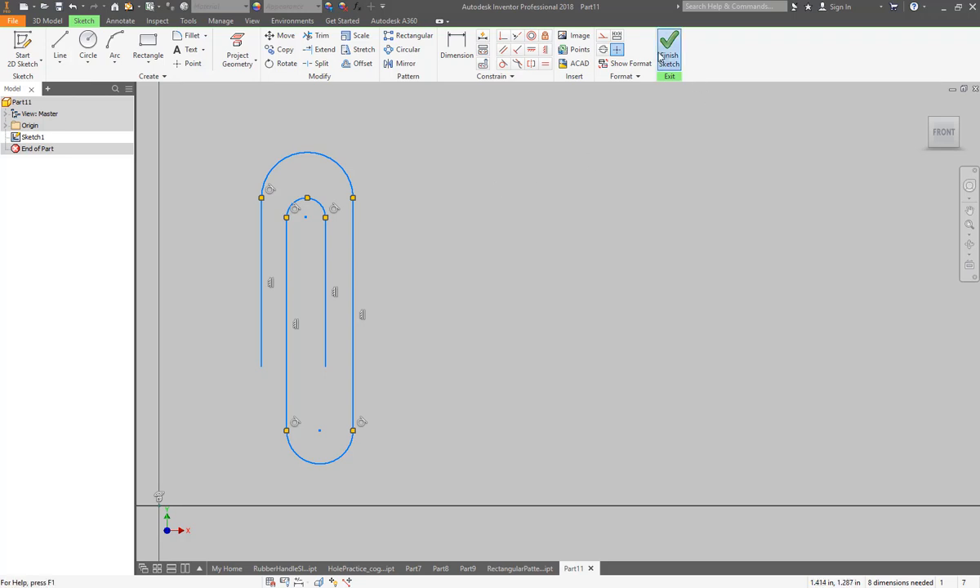
# Create a work plane perpendicular to the outer free vertical line, passing through its lower endpoint
pyautogui.moveTo(837, 181); pyautogui.dragTo(711, 274, button='middle')
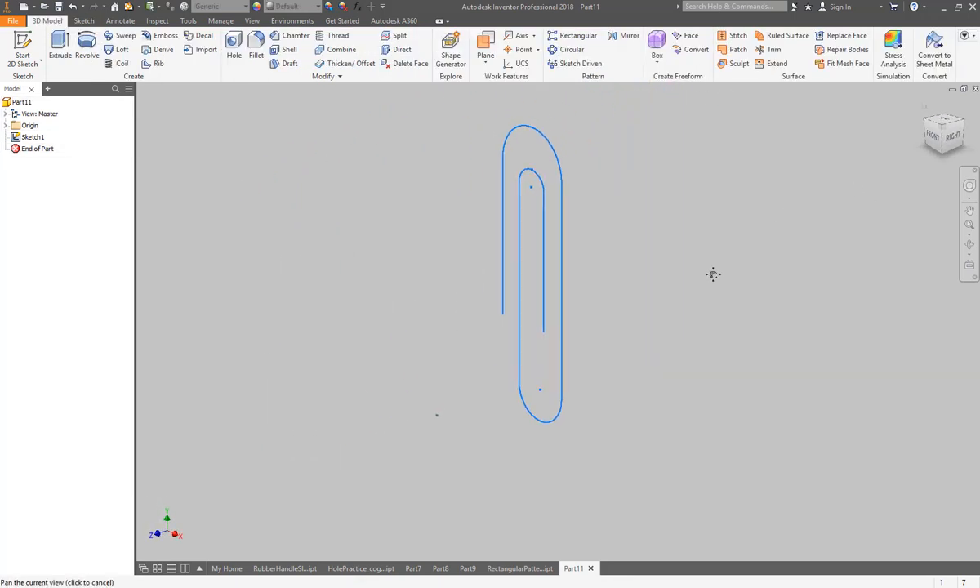
pyautogui.click(937, 141)
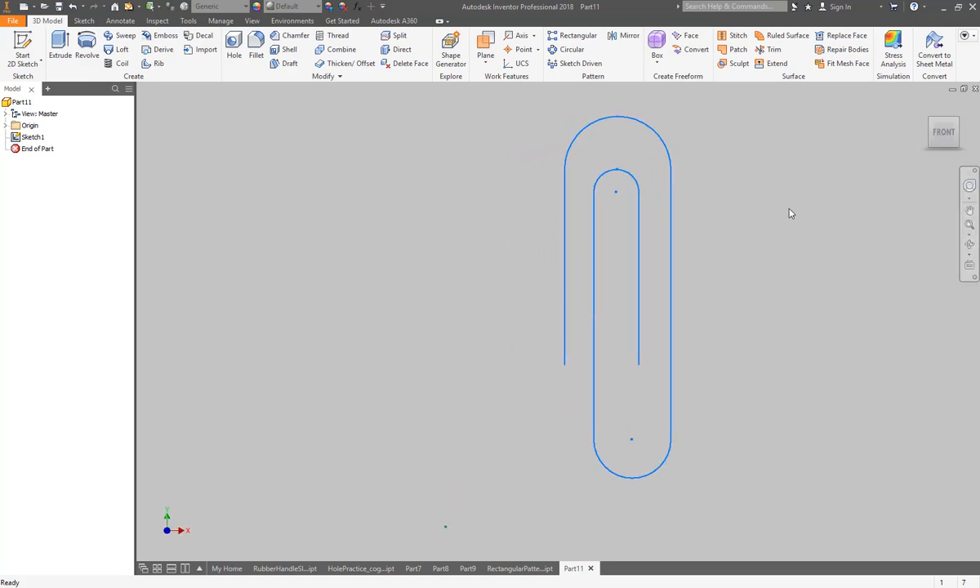
pyautogui.moveTo(731, 195); pyautogui.dragTo(665, 207, button='middle')
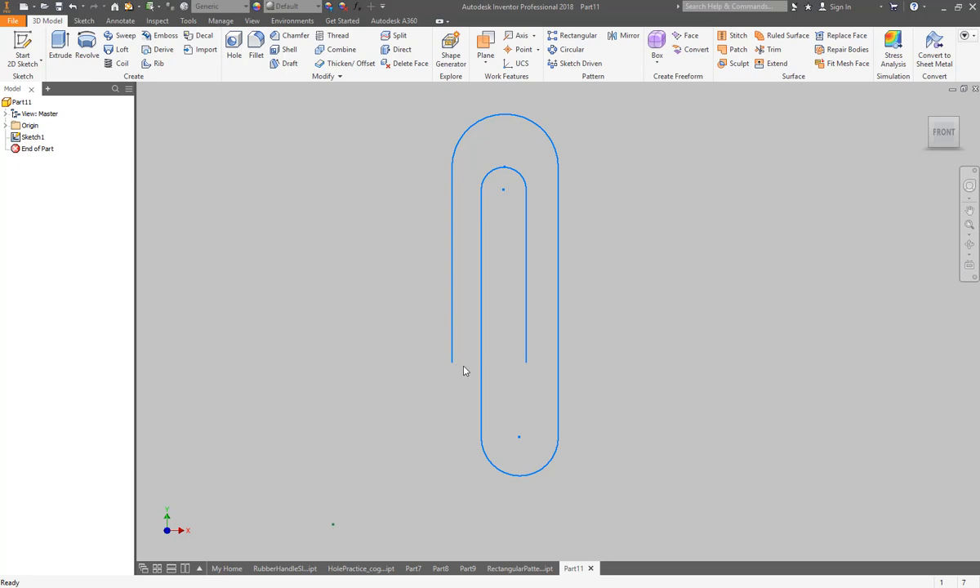
pyautogui.moveTo(523, 161); pyautogui.dragTo(634, 164, button='middle')
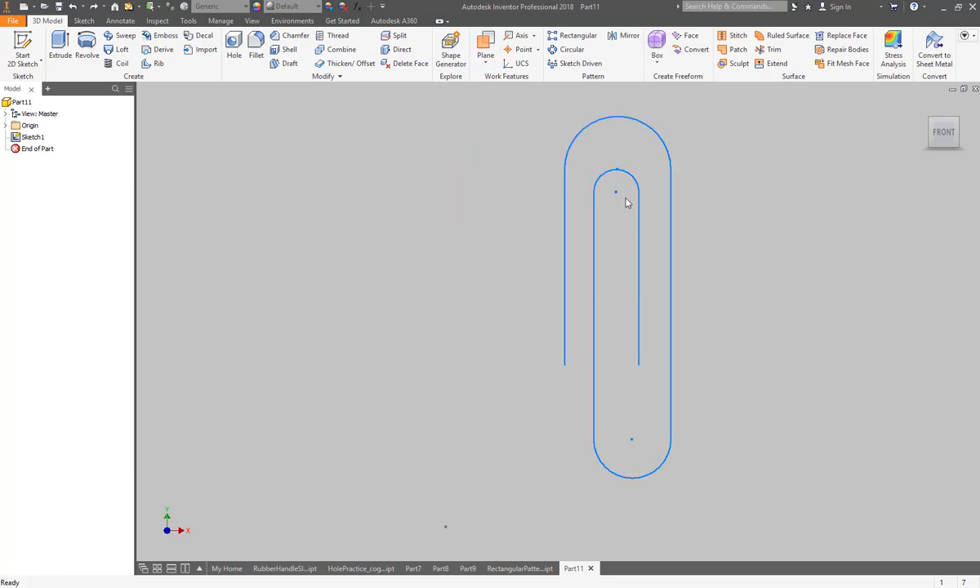
pyautogui.click(491, 47)
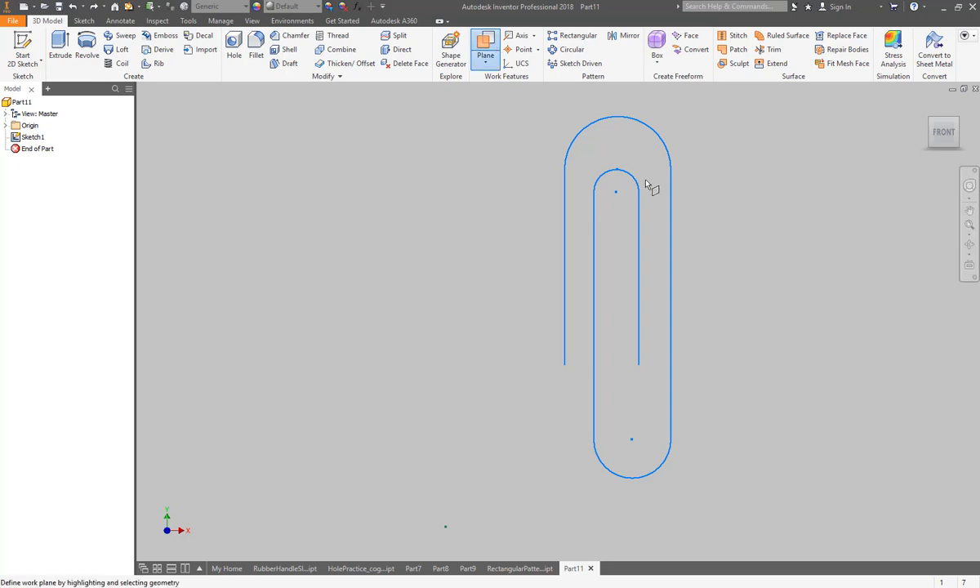
pyautogui.click(565, 366)
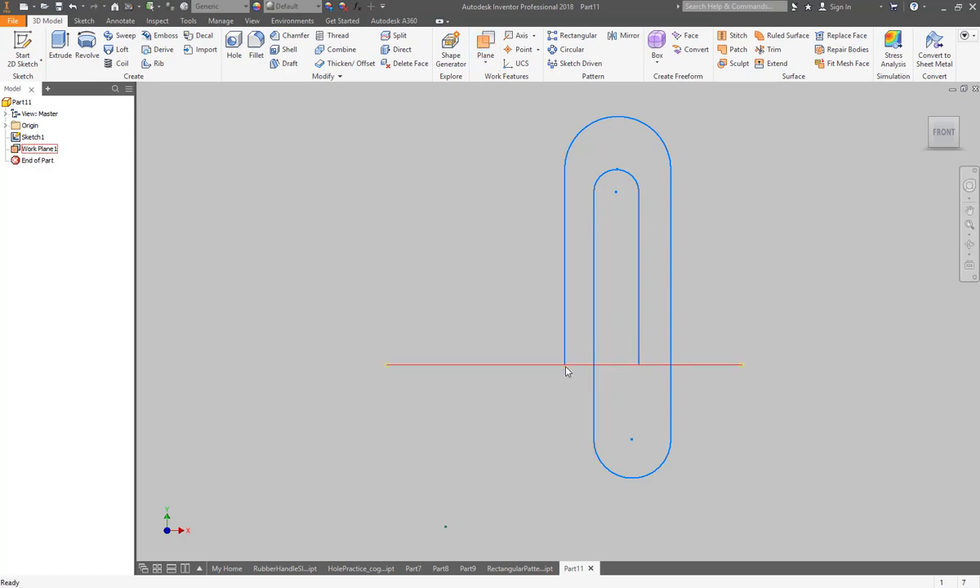
pyautogui.click(565, 367)
# Start a new 2D sketch on the work plane at the wire's lower end and view it straight on
pyautogui.moveTo(942, 147); pyautogui.dragTo(944, 80)
pyautogui.moveTo(490, 130)
pyautogui.keyDown('shift'); pyautogui.mouseDown(button='middle')
pyautogui.moveTo(483, 124)
pyautogui.moveTo(479, 145)
pyautogui.mouseUp(button='middle'); pyautogui.keyUp('shift')
pyautogui.press('F5')
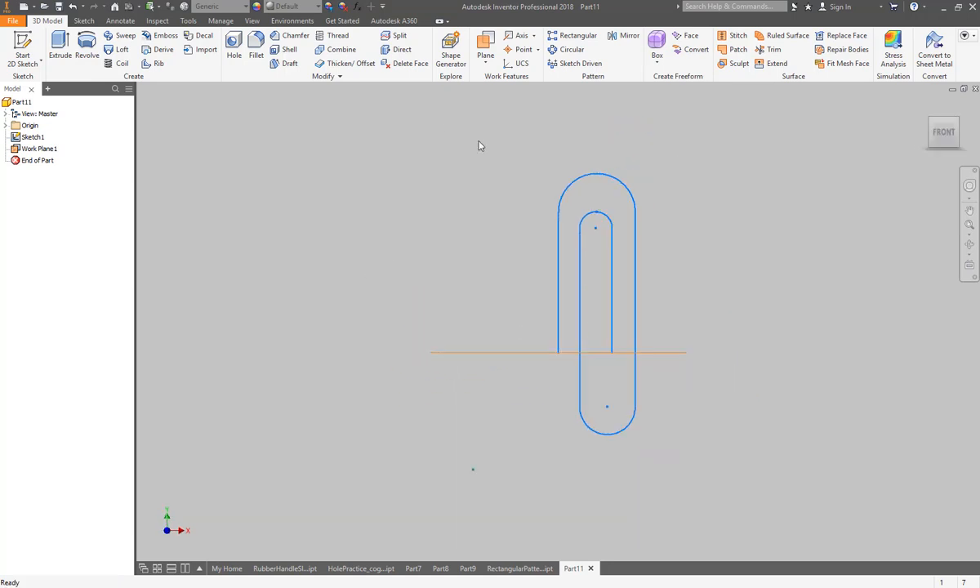
pyautogui.moveTo(945, 136); pyautogui.dragTo(940, 90)
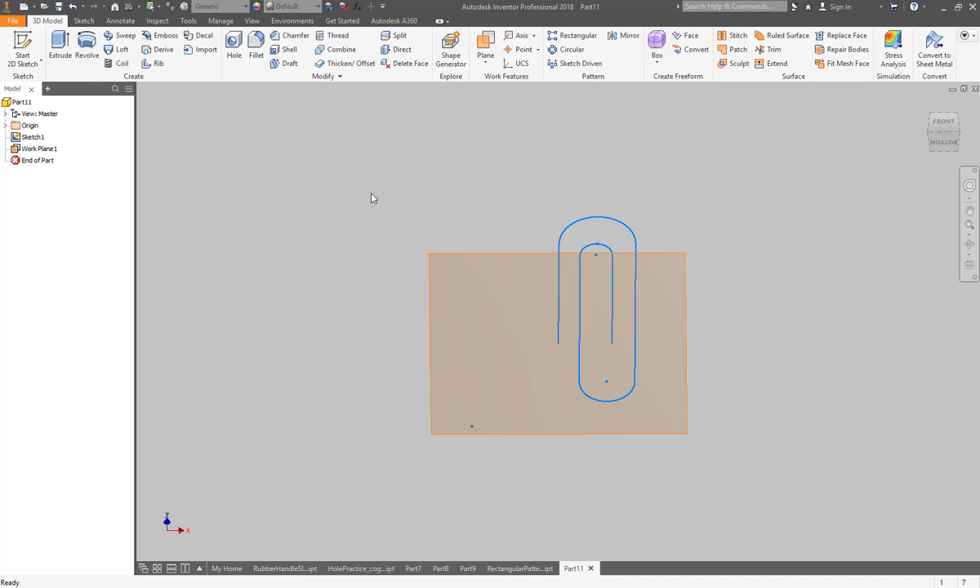
pyautogui.click(88, 22)
pyautogui.click(23, 42)
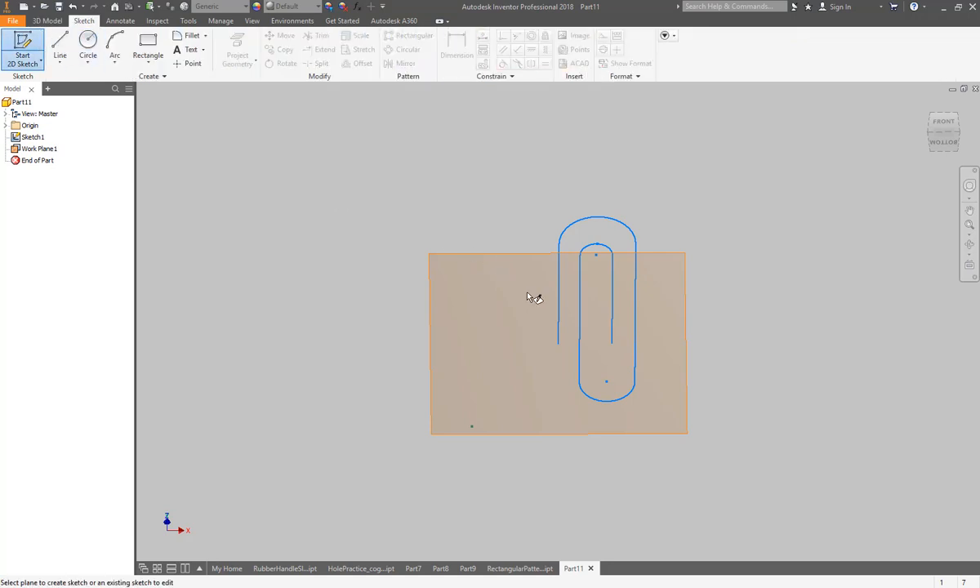
pyautogui.click(458, 261)
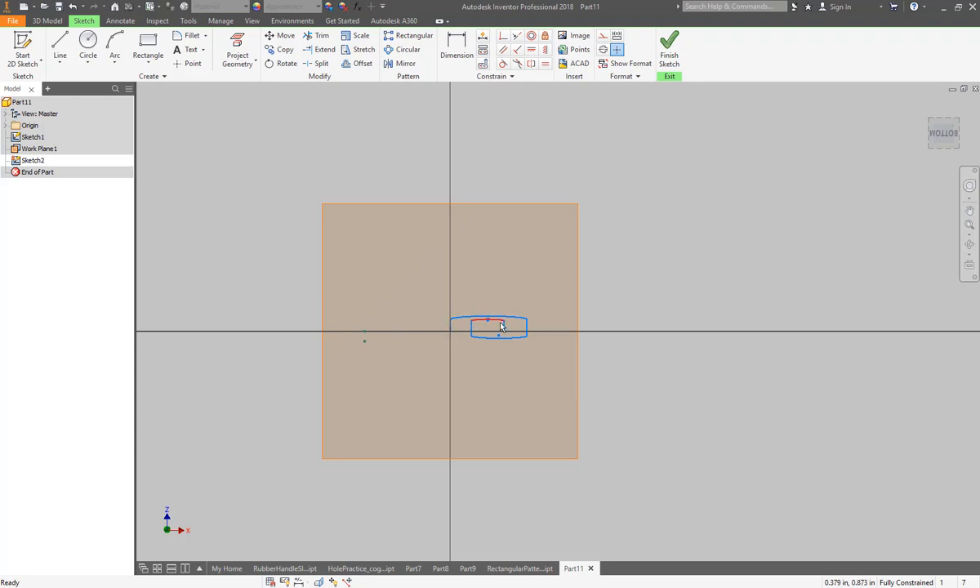
pyautogui.click(941, 132)
# Draw a small circle centred on the outer vertical line's lower endpoint as the wire profile, and finish the sketch
pyautogui.click(89, 39)
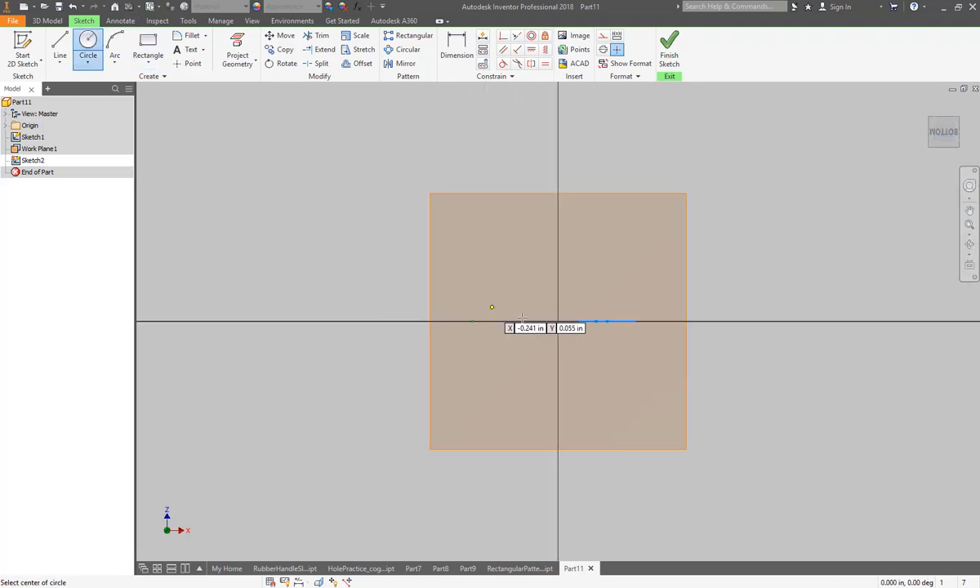
pyautogui.scroll(5, 571, 327)
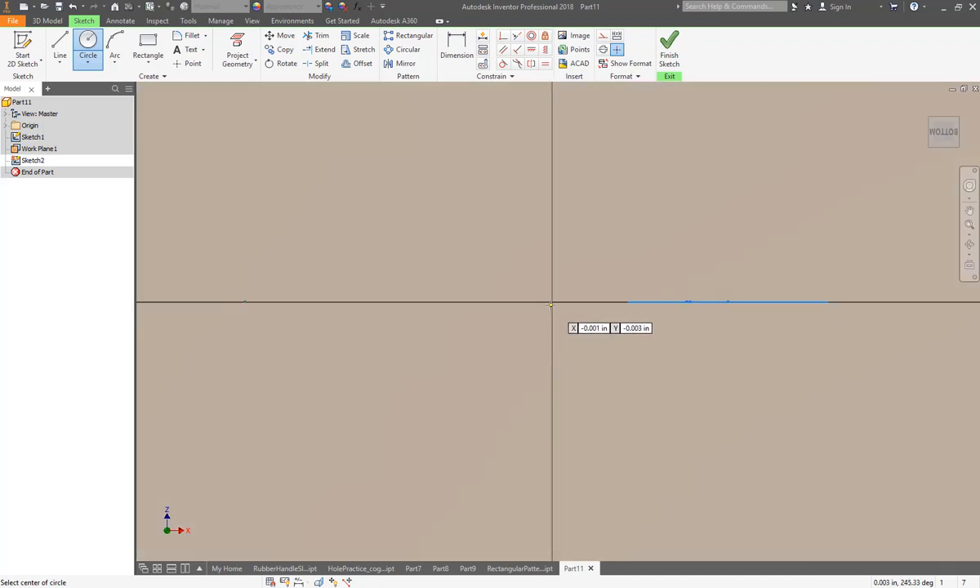
pyautogui.click(552, 302)
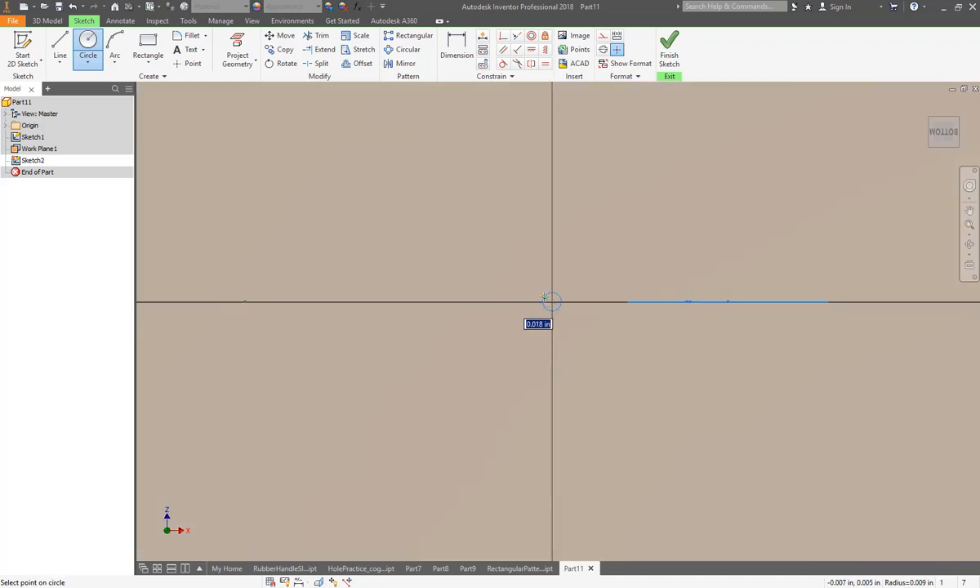
pyautogui.click(540, 295)
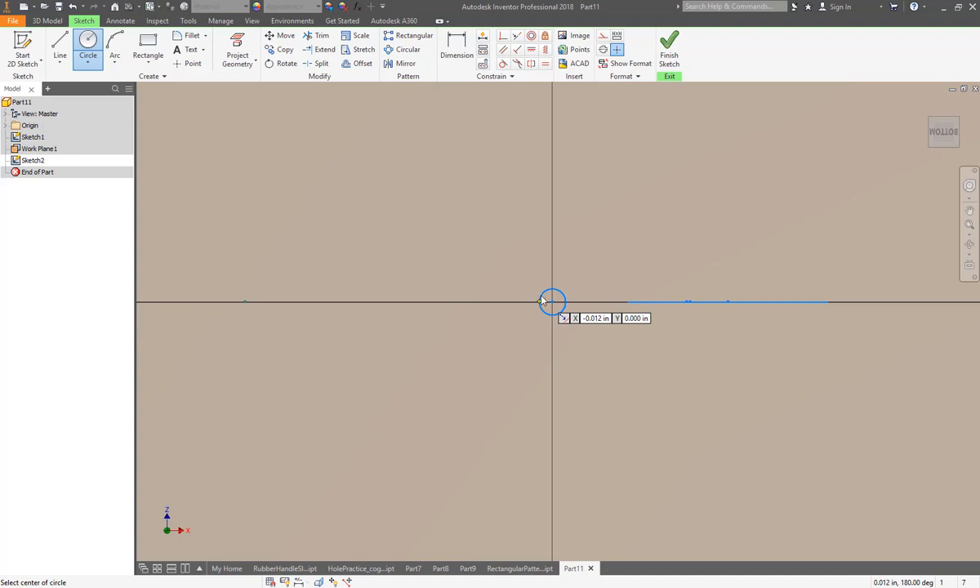
pyautogui.rightClick(540, 295)
pyautogui.click(583, 295)
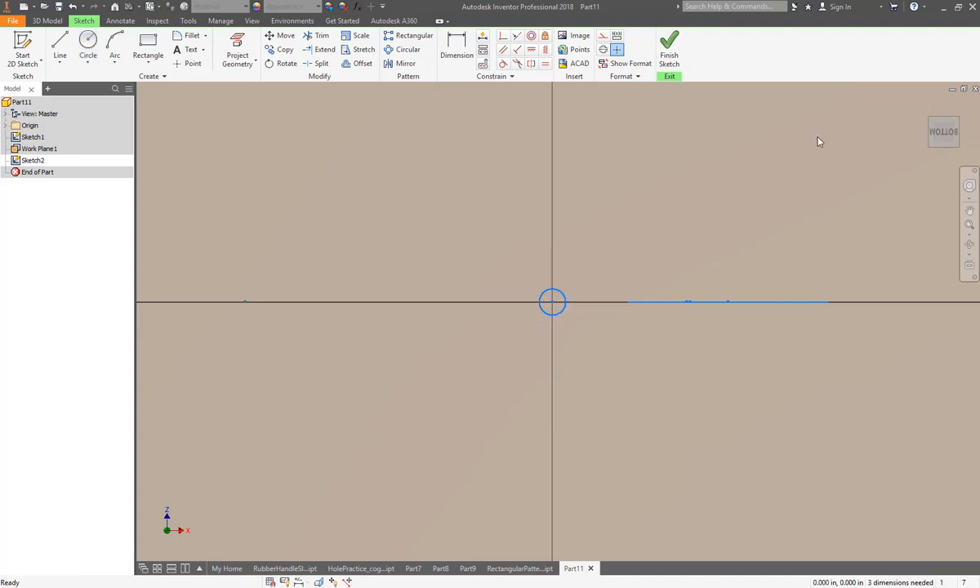
pyautogui.moveTo(939, 130)
pyautogui.mouseDown()
pyautogui.moveTo(932, 155)
pyautogui.moveTo(949, 131)
pyautogui.mouseUp()
pyautogui.moveTo(552, 301)
pyautogui.keyDown('shift'); pyautogui.mouseDown(button='middle')
pyautogui.moveTo(558, 360)
pyautogui.moveTo(551, 270)
pyautogui.moveTo(555, 286)
pyautogui.mouseUp(button='middle'); pyautogui.keyUp('shift')
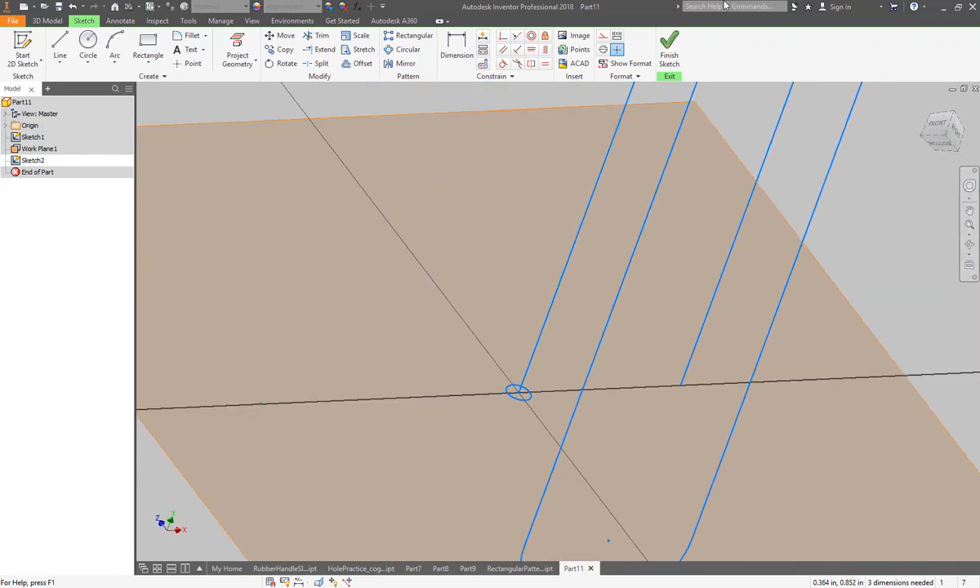
pyautogui.click(669, 49)
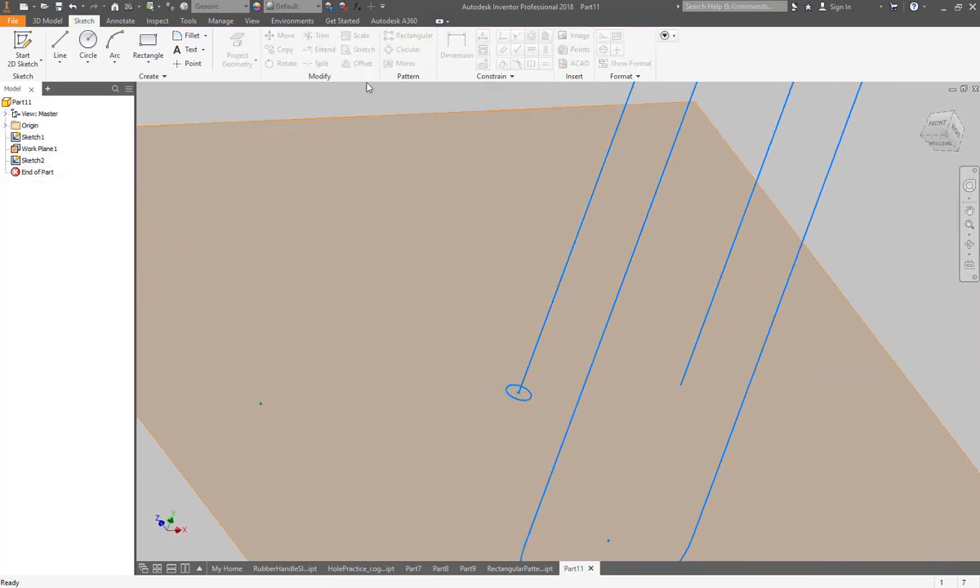
# Sweep the circular profile along the entire paper clip path as a solid, keeping path orientation with 0 taper and 0 twist
pyautogui.click(47, 21)
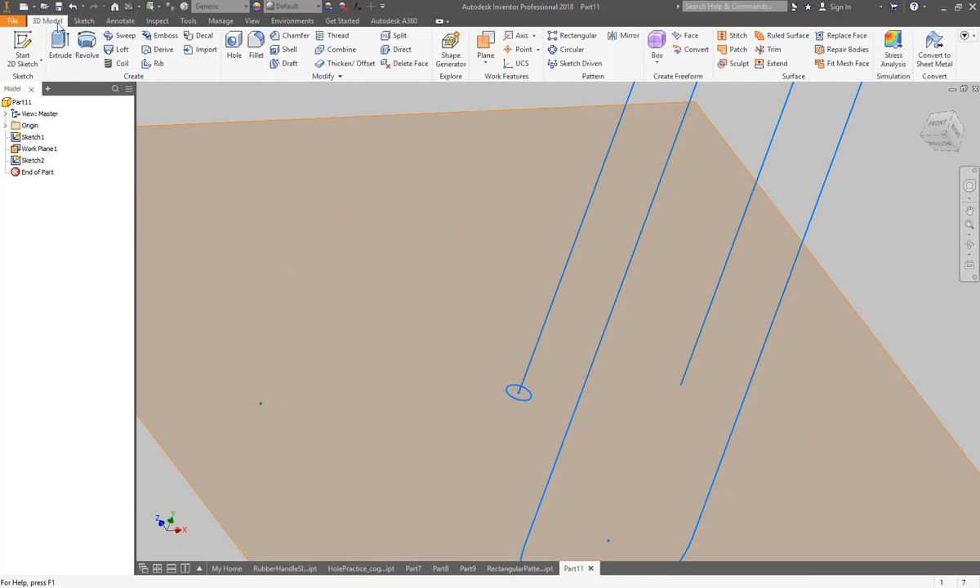
pyautogui.click(927, 110)
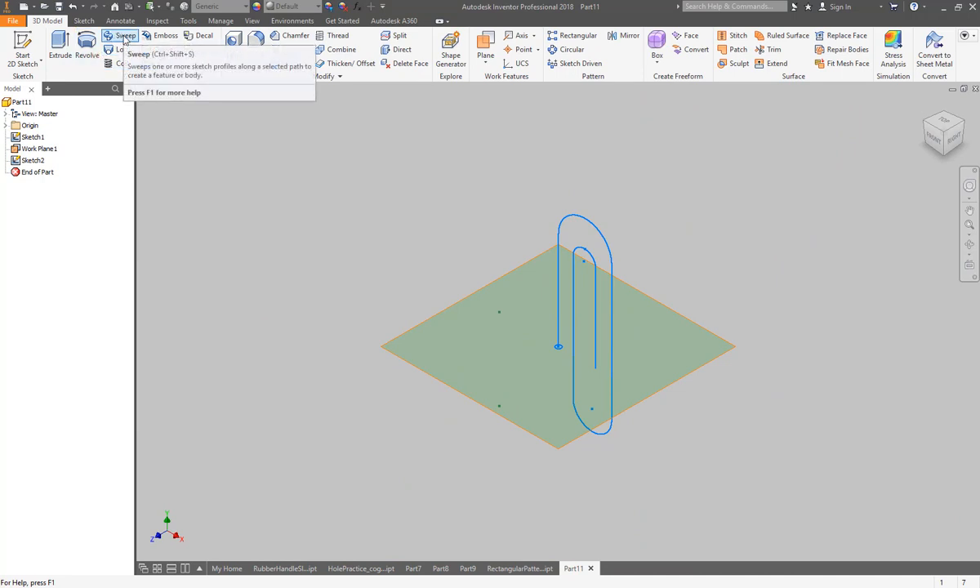
pyautogui.click(124, 38)
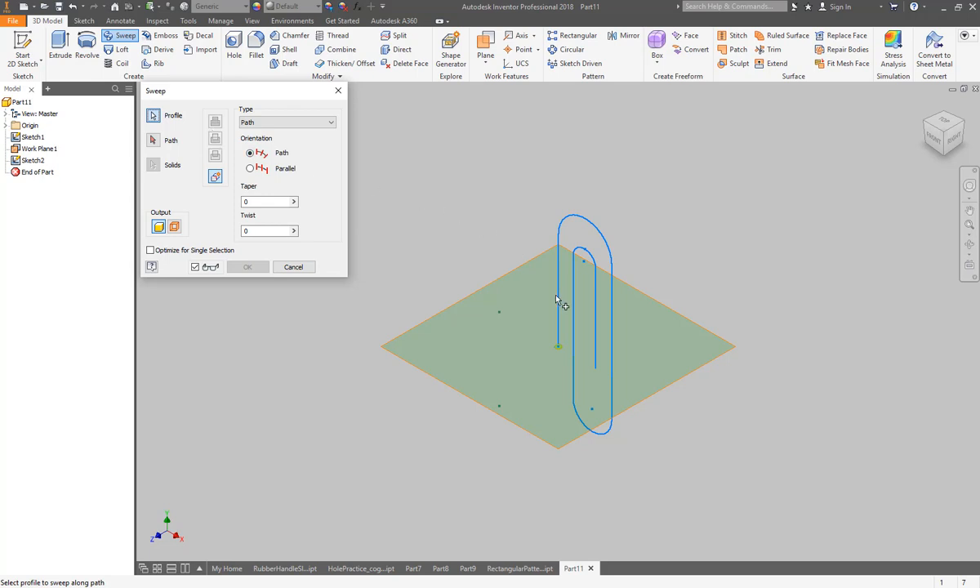
pyautogui.scroll(-5, 560, 350)
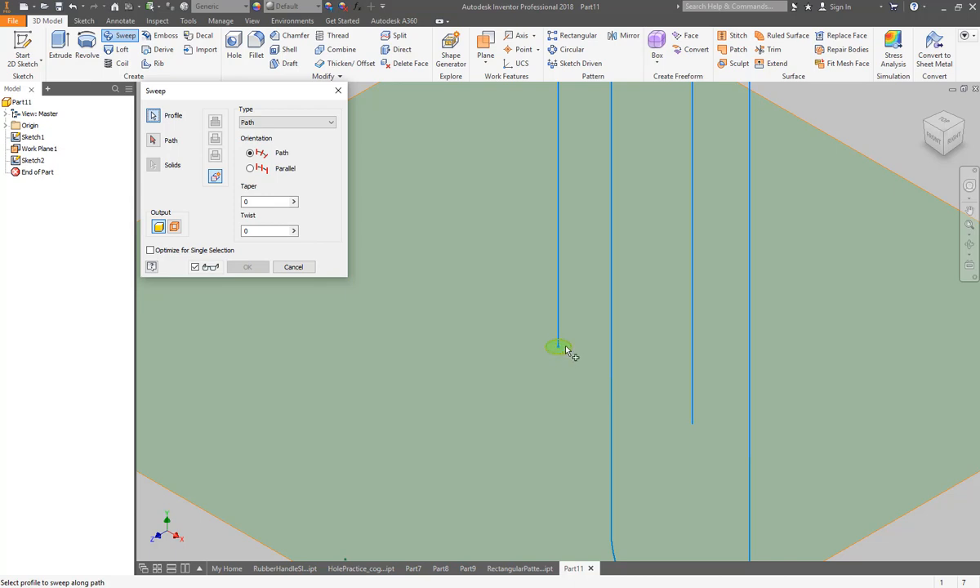
pyautogui.click(566, 347)
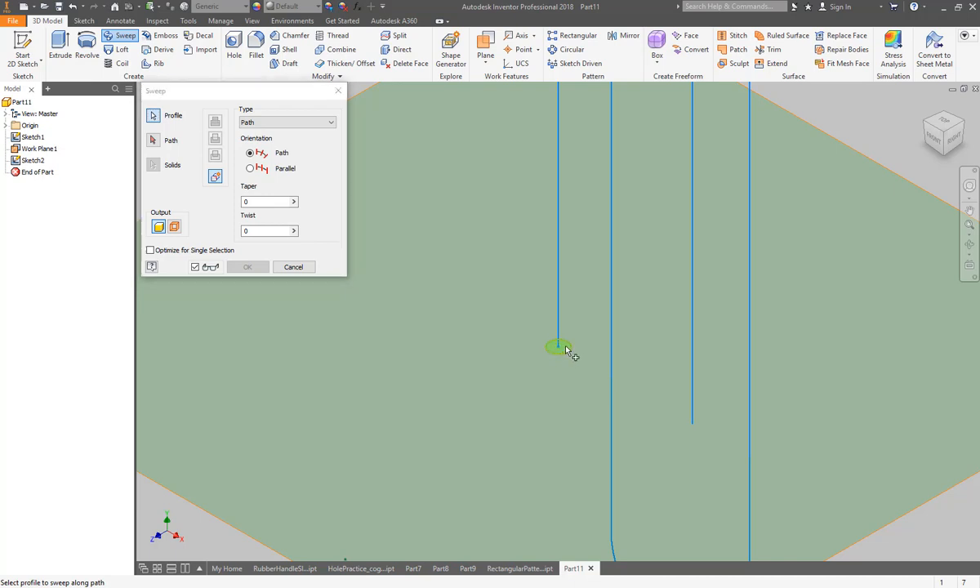
pyautogui.click(154, 141)
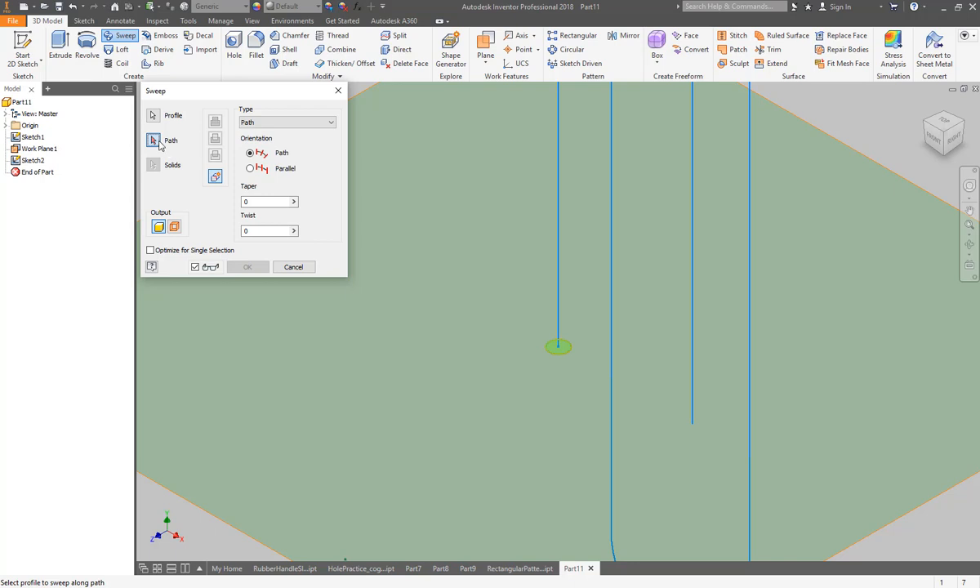
pyautogui.click(558, 255)
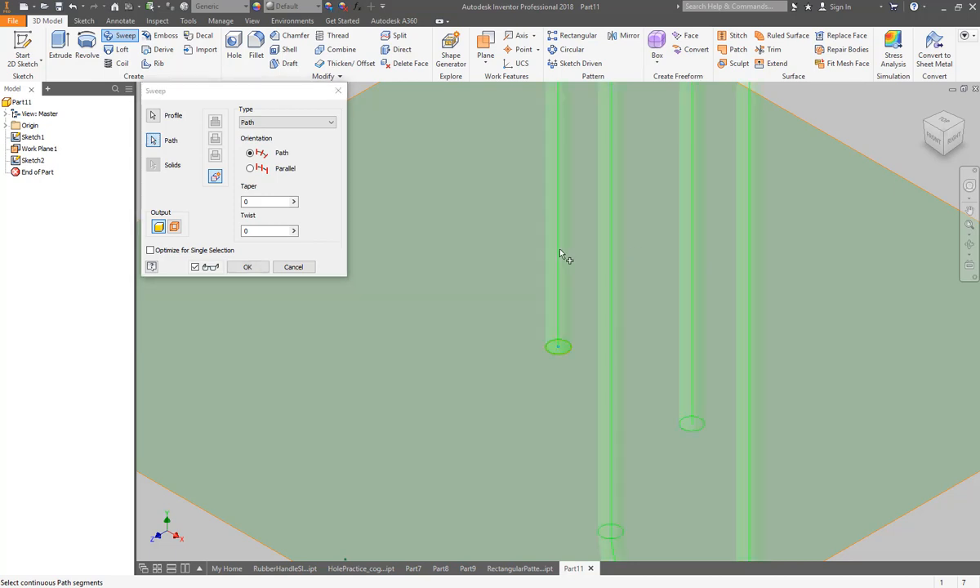
pyautogui.scroll(-5, 560, 255)
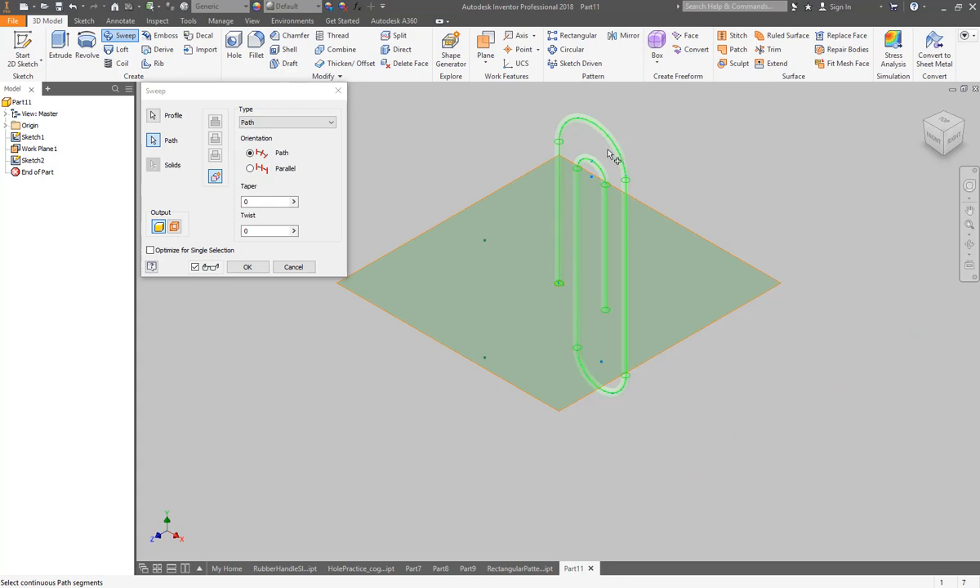
pyautogui.click(248, 268)
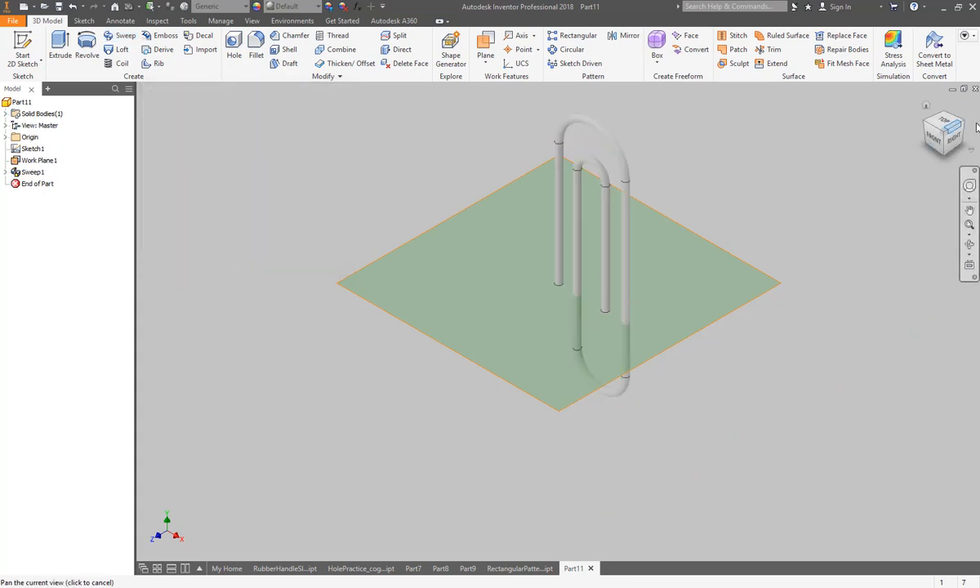
# Hide the work plane at the wire's lower end and inspect the swept clip from several directions
pyautogui.click(936, 141)
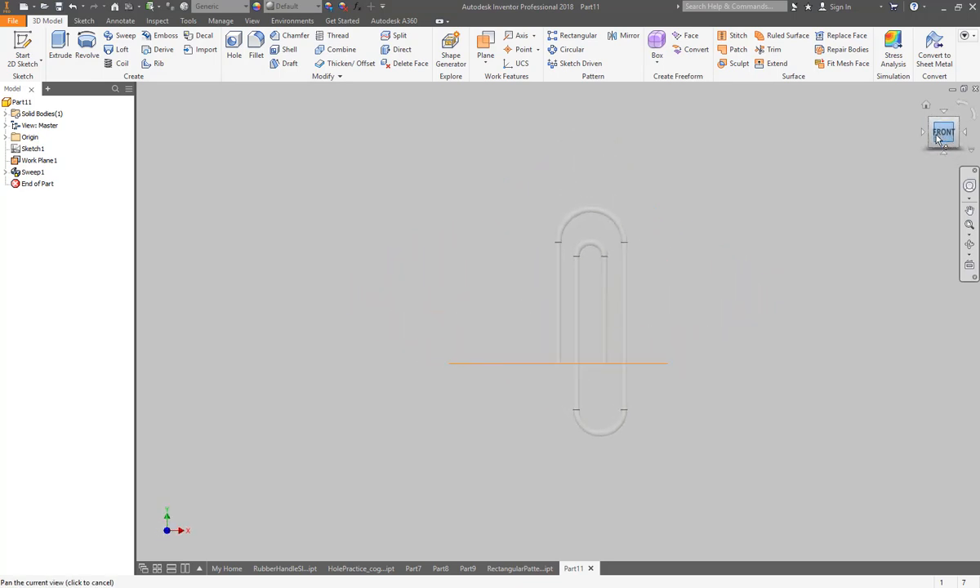
pyautogui.click(925, 108)
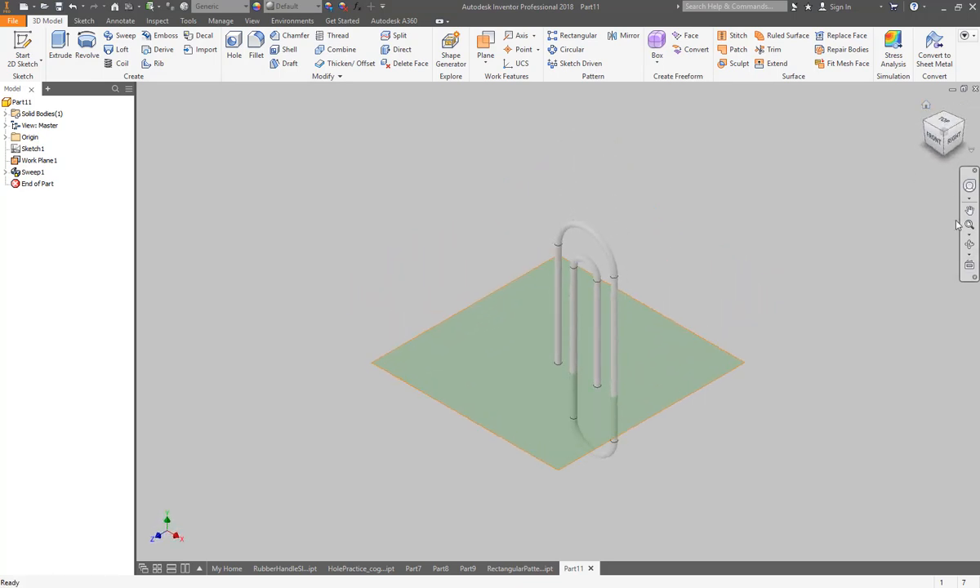
pyautogui.rightClick(23, 165)
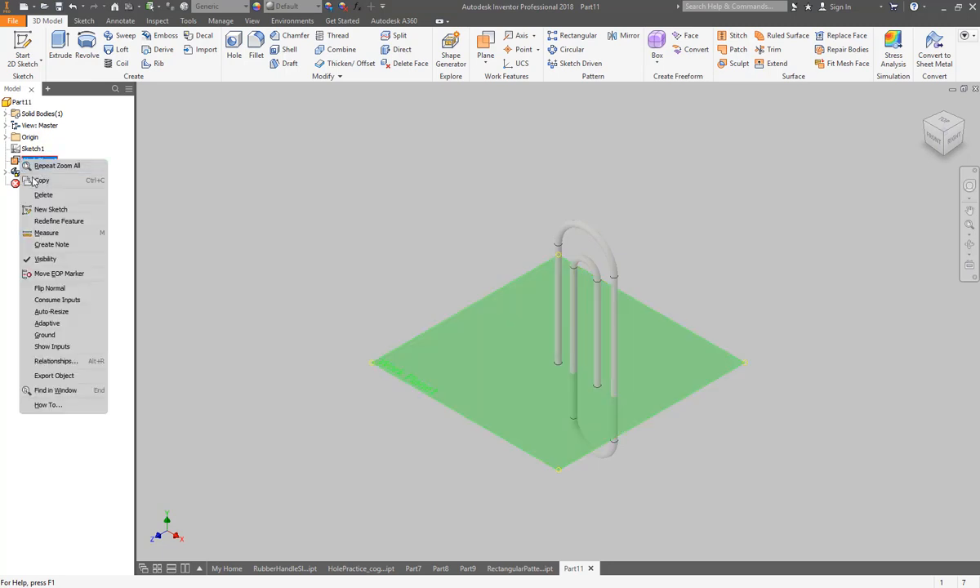
pyautogui.click(48, 243)
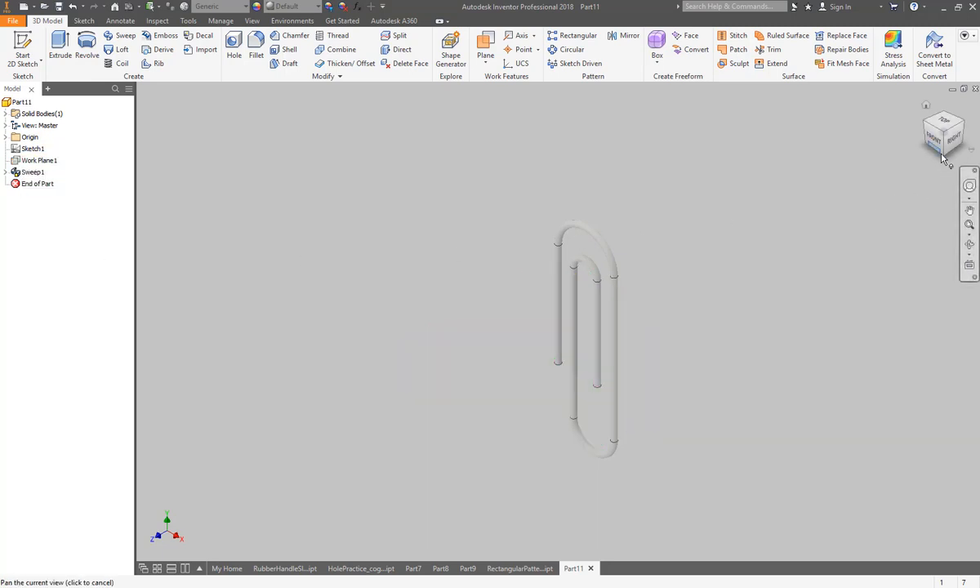
pyautogui.moveTo(944, 156); pyautogui.dragTo(849, 110)
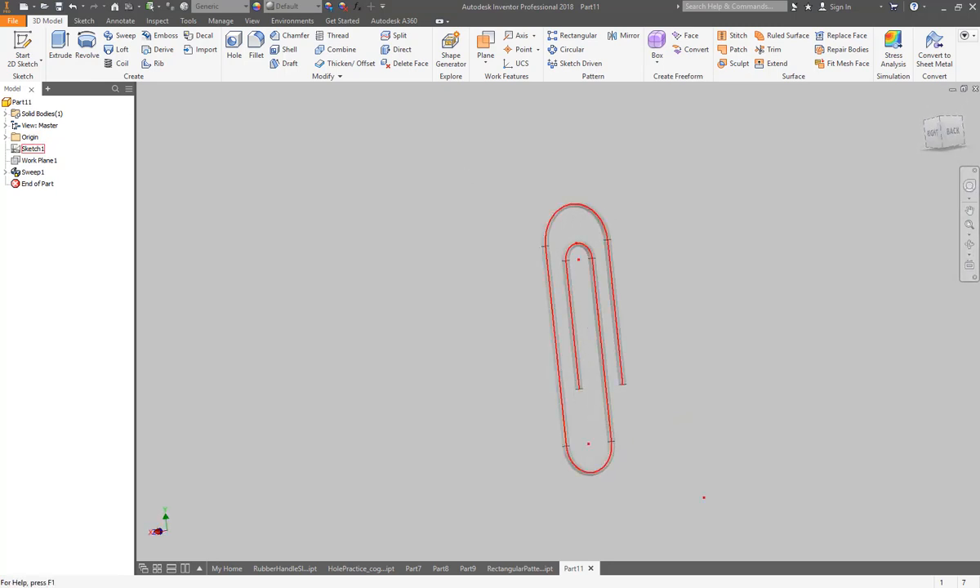
# Assign the Steel material to the paper clip, set its appearance to Silver, and view the result from another angle
pyautogui.click(245, 7)
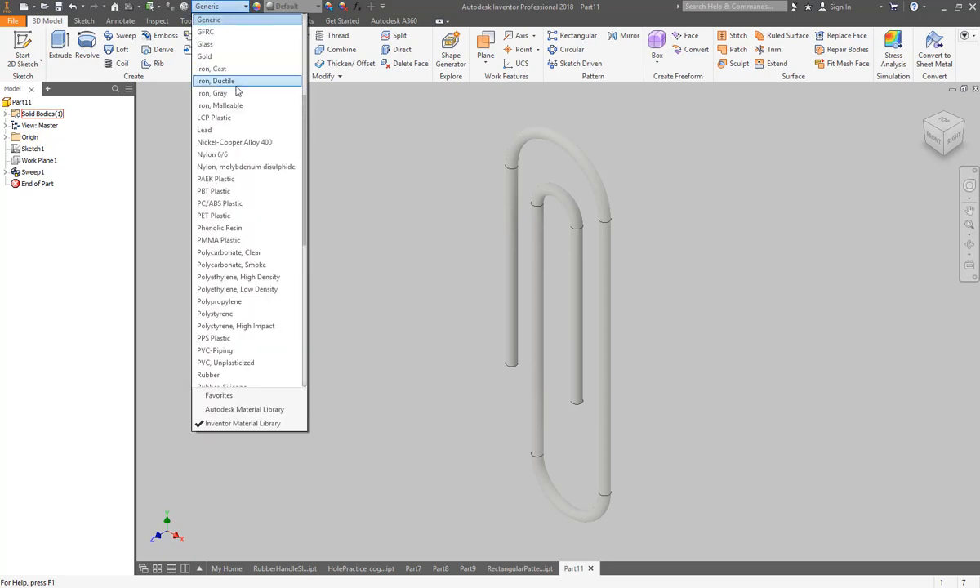
pyautogui.scroll(-6, 249, 122)
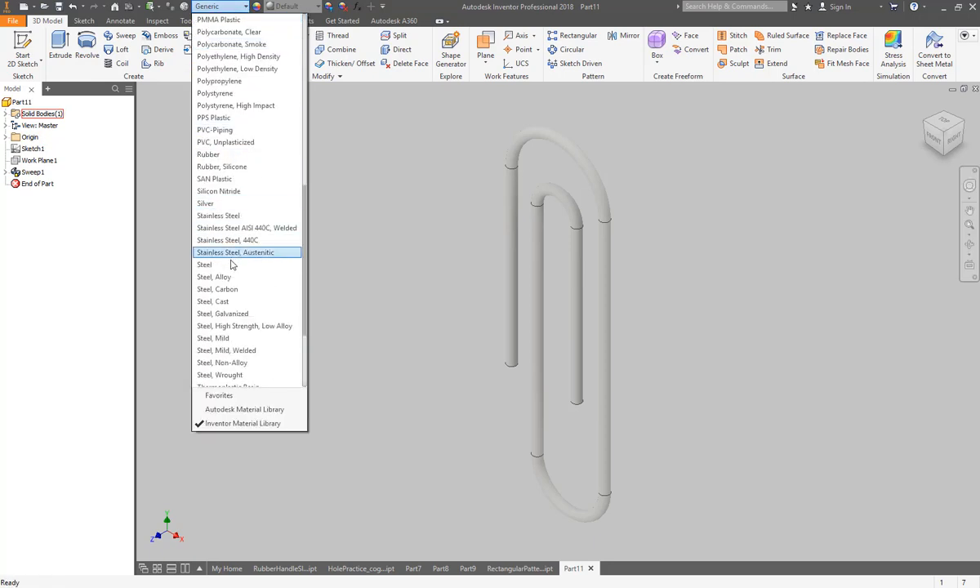
pyautogui.click(206, 264)
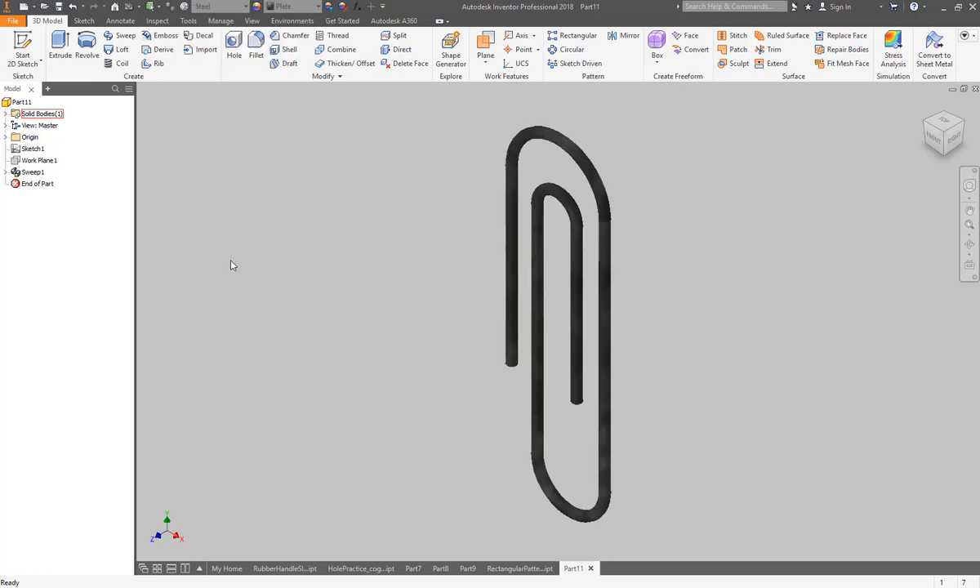
pyautogui.click(283, 8)
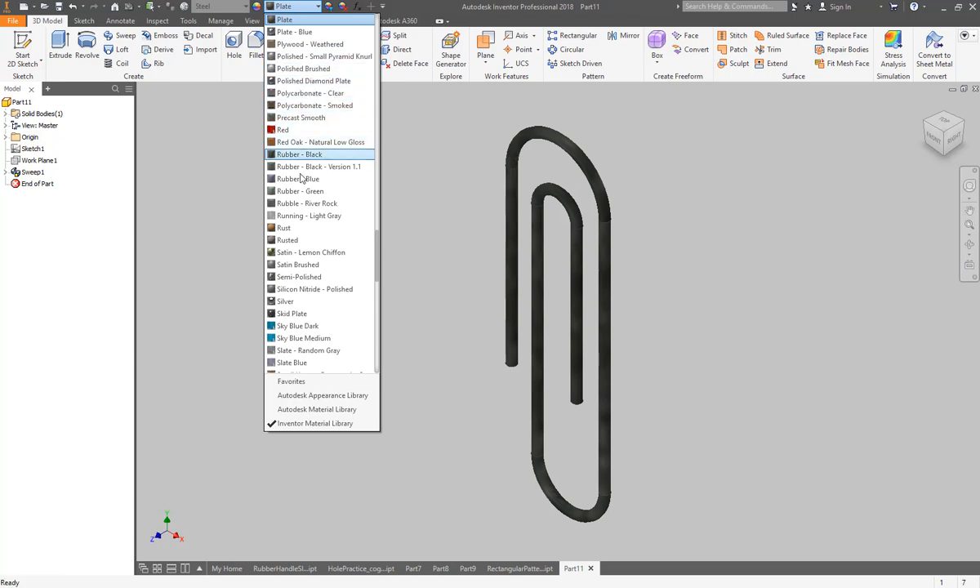
pyautogui.click(295, 302)
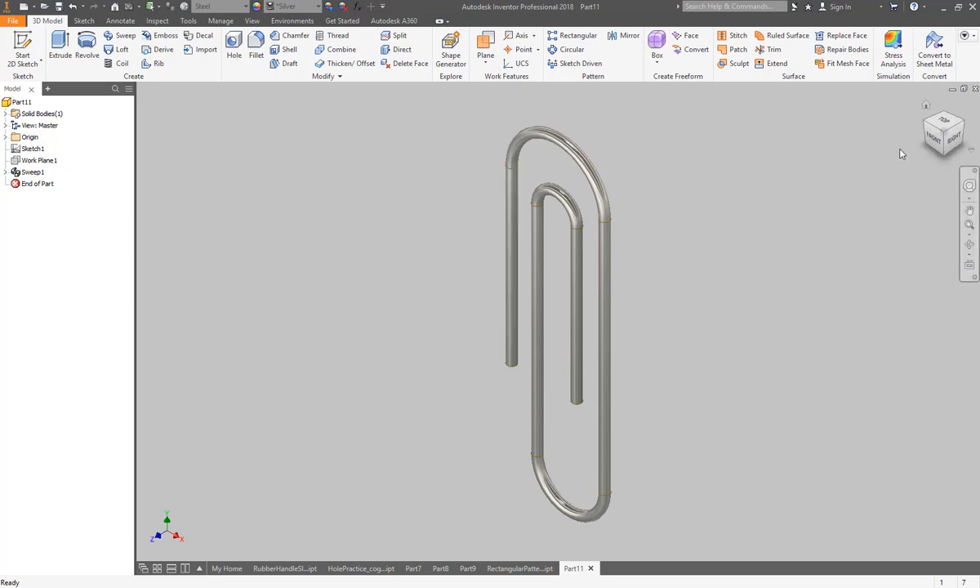
pyautogui.moveTo(933, 141)
pyautogui.mouseDown()
pyautogui.moveTo(973, 134)
pyautogui.moveTo(940, 135)
pyautogui.mouseUp()
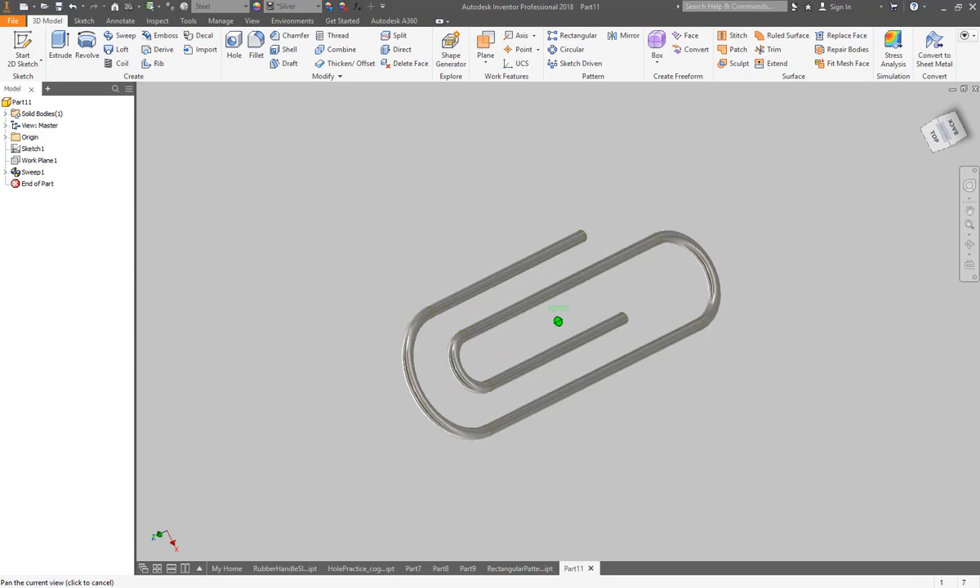